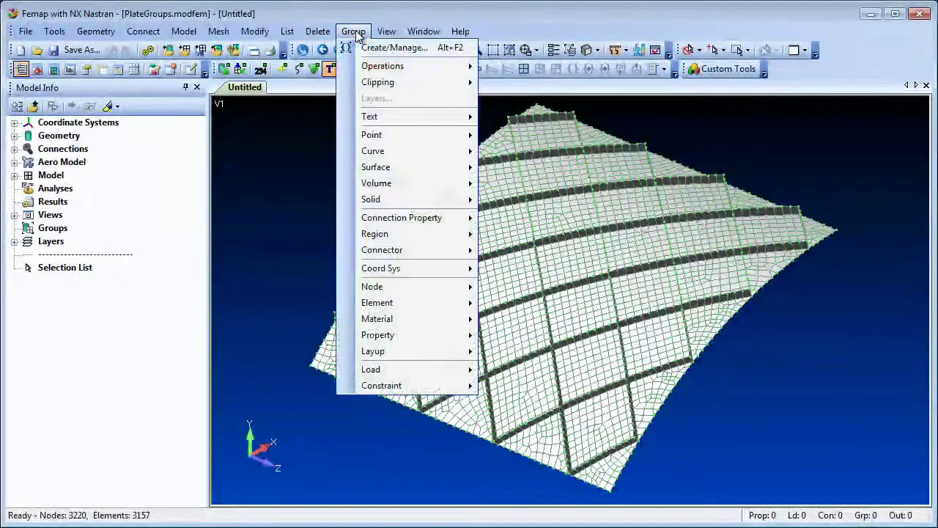
Generate groups for all elements by property and 20° angle, also breaking at non-manifold edges
mouse_move(417, 70)
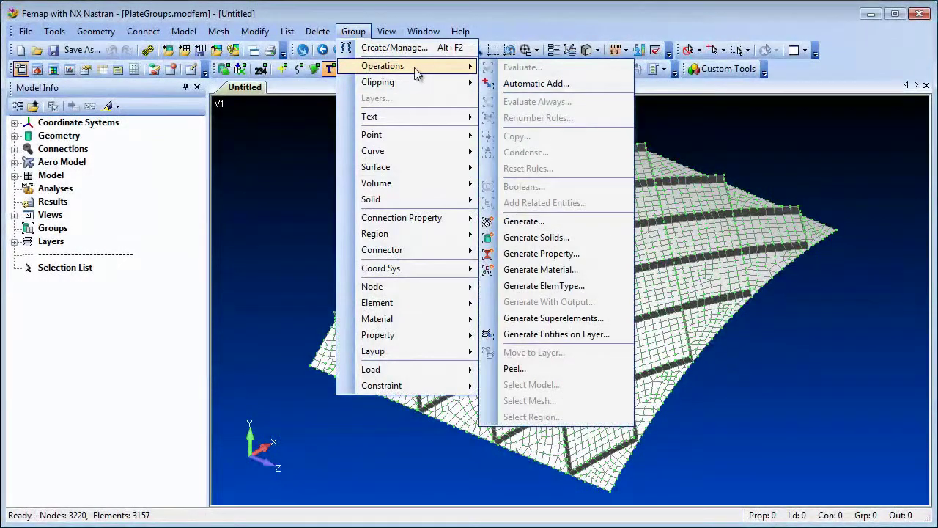
left_click(553, 221)
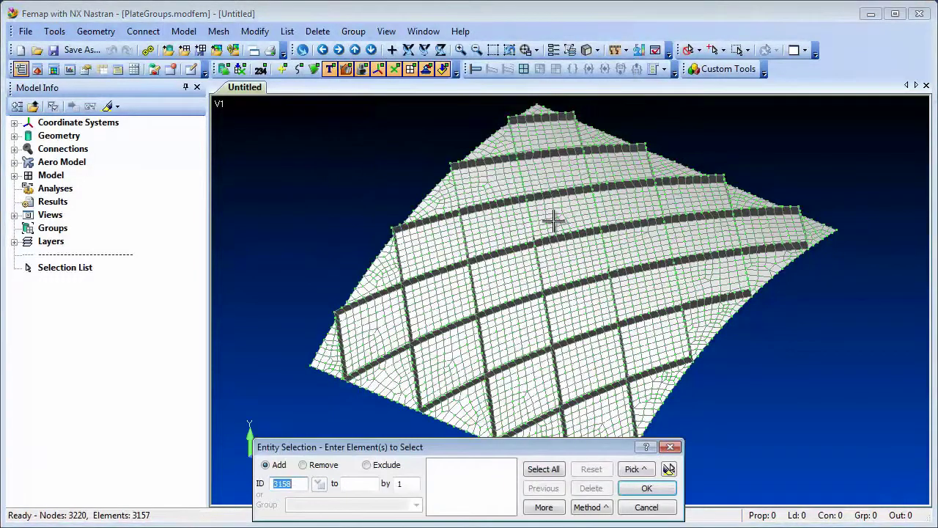
left_click(544, 469)
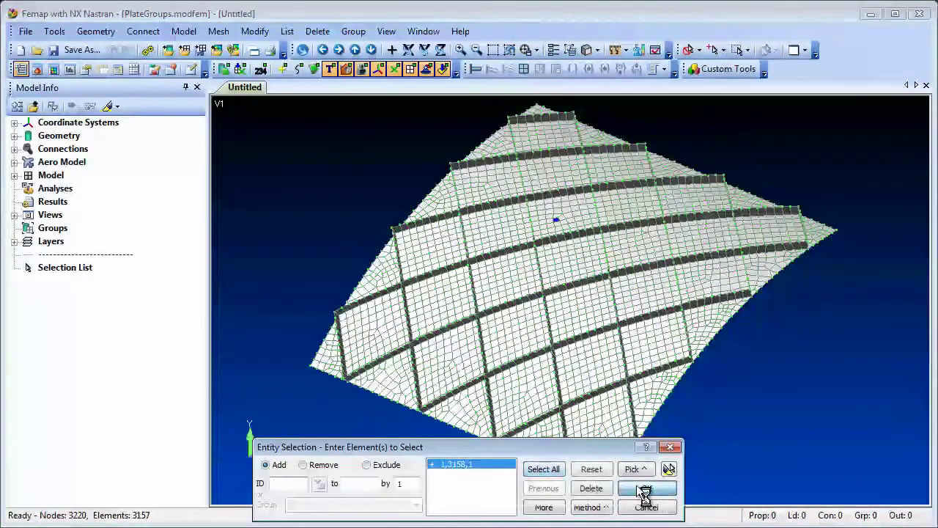
left_click(645, 490)
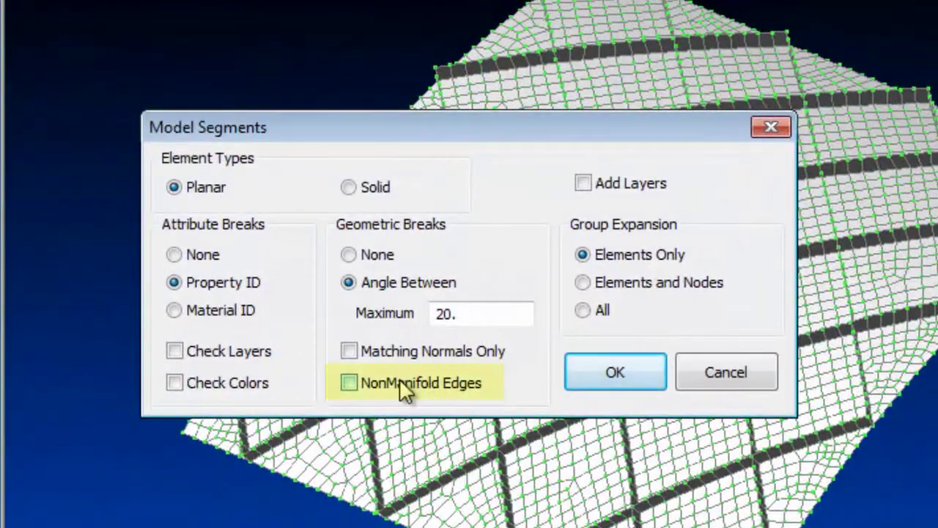
left_click(408, 378)
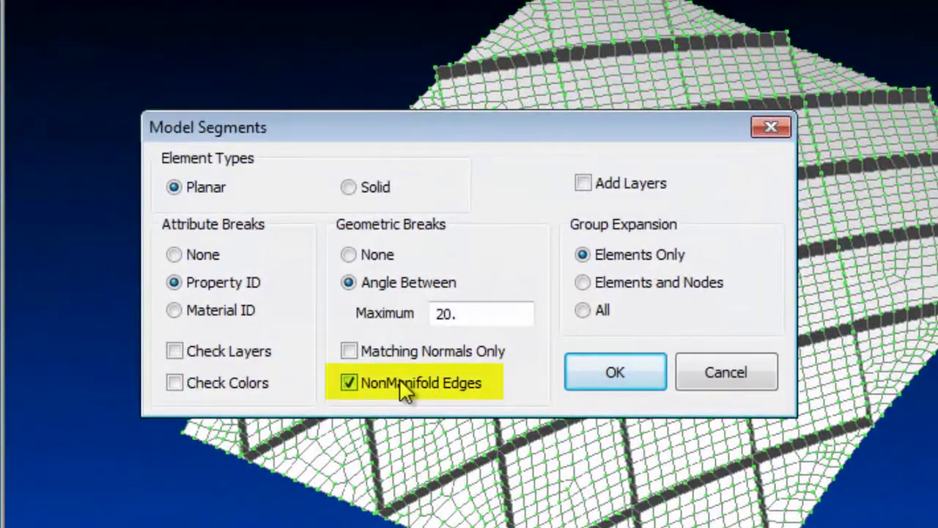
left_click(622, 370)
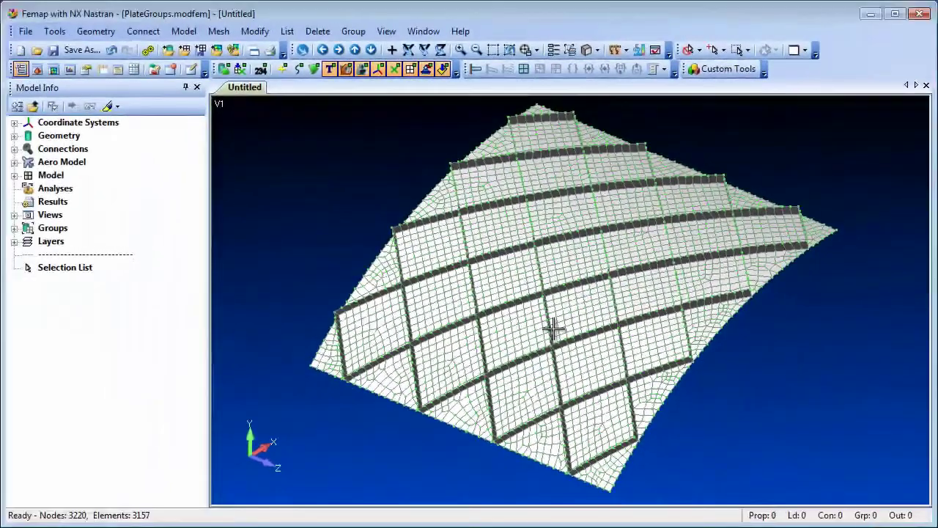
left_click(13, 228)
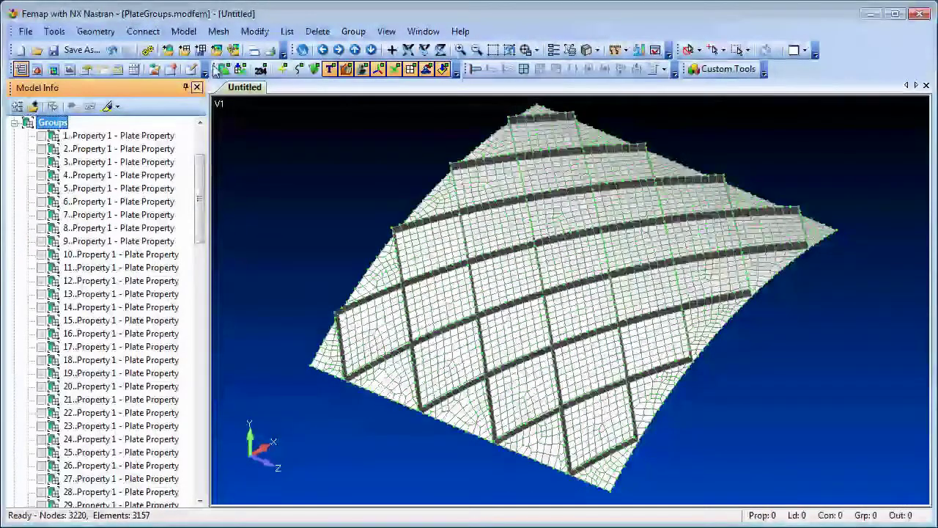
Recolour all elements with random colours using Multiple Colors By Group
left_click(248, 32)
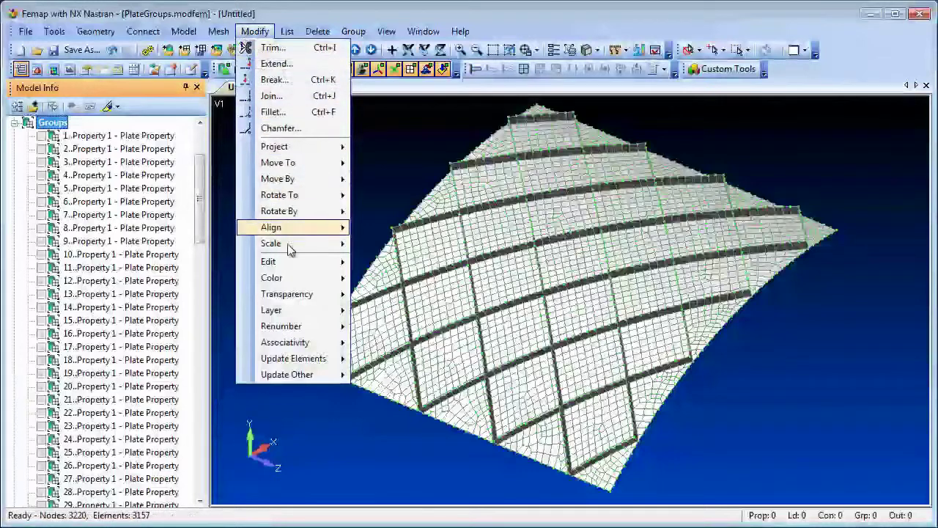
mouse_move(295, 280)
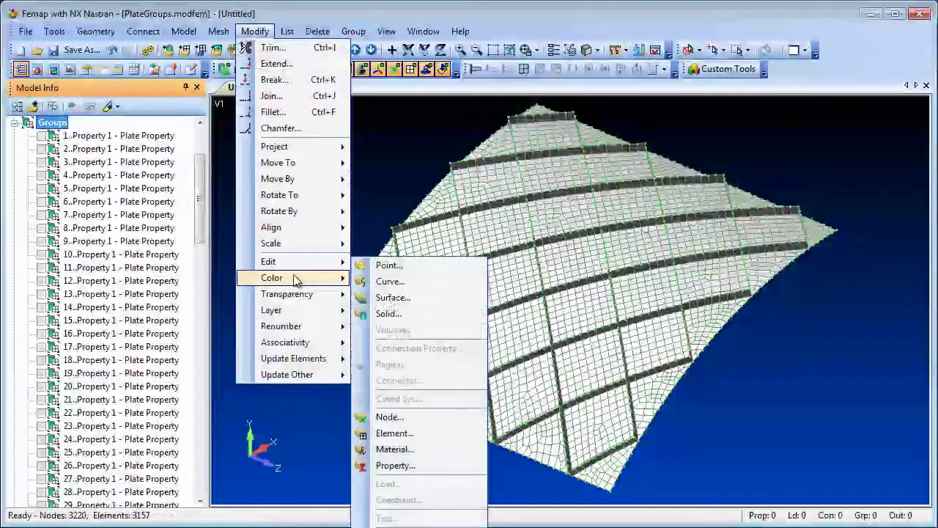
left_click(402, 433)
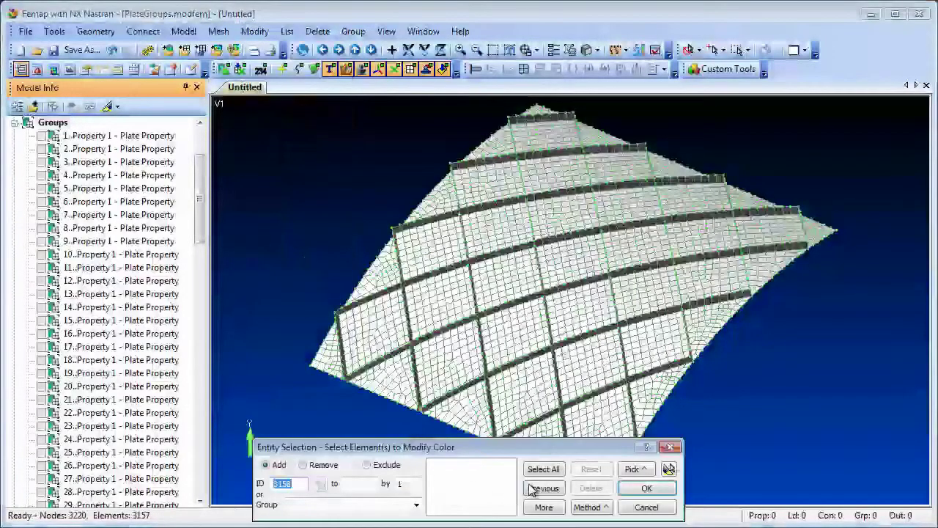
left_click(543, 468)
left_click(640, 489)
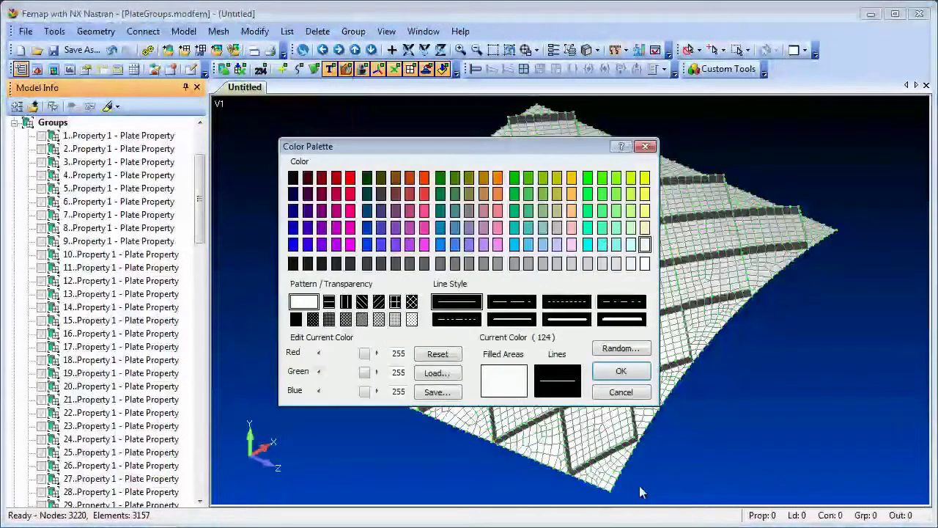
left_click(640, 352)
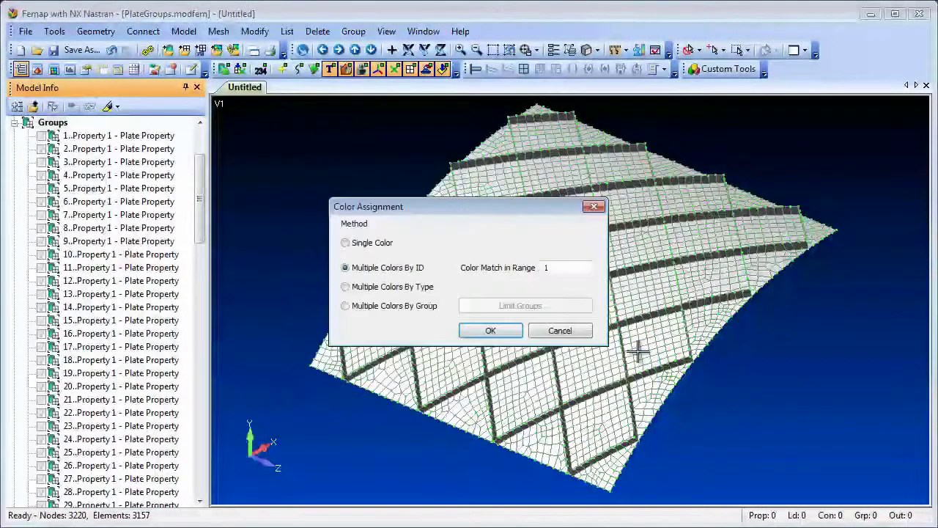
left_click(405, 306)
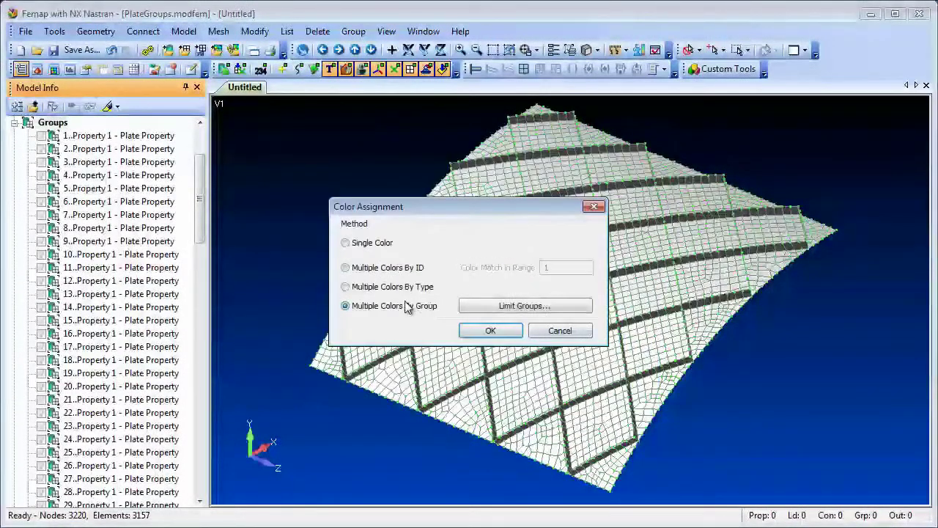
left_click(491, 330)
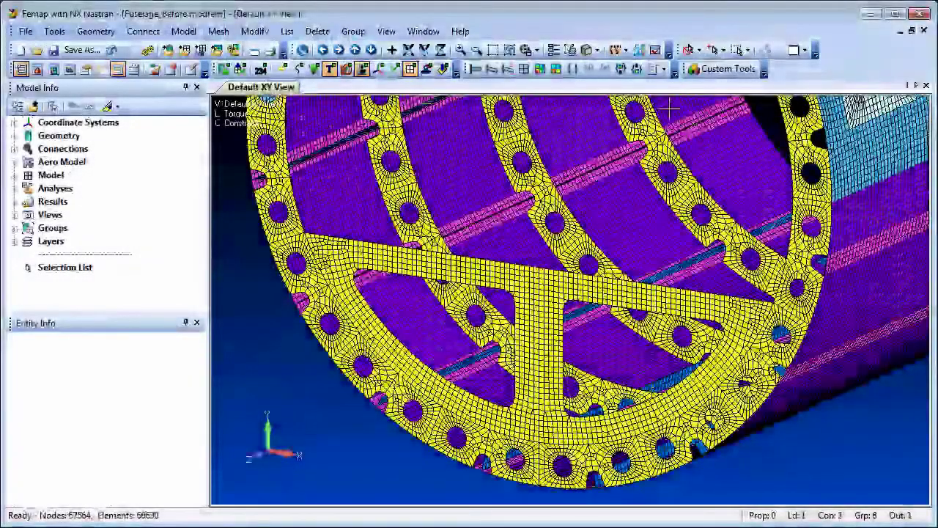
Enable selection tooltips, including layer and group details
left_click(722, 51)
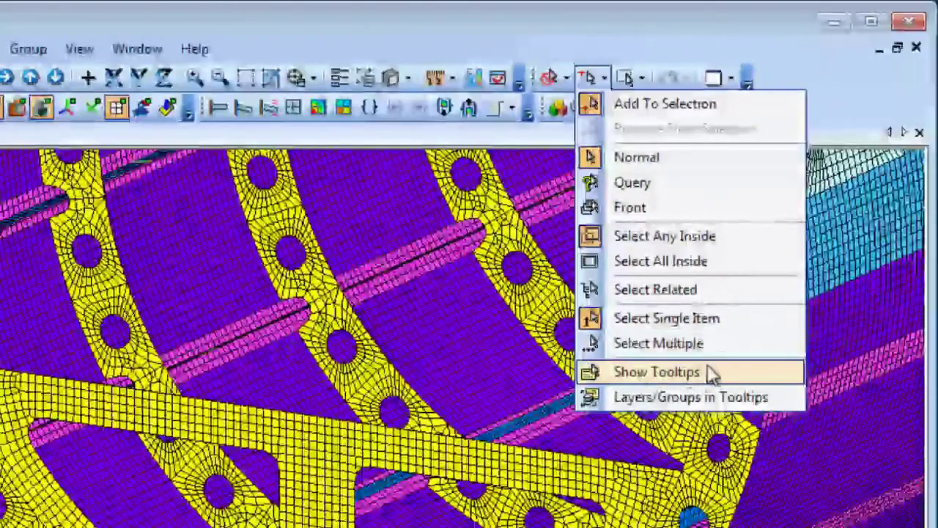
left_click(712, 374)
left_click(591, 78)
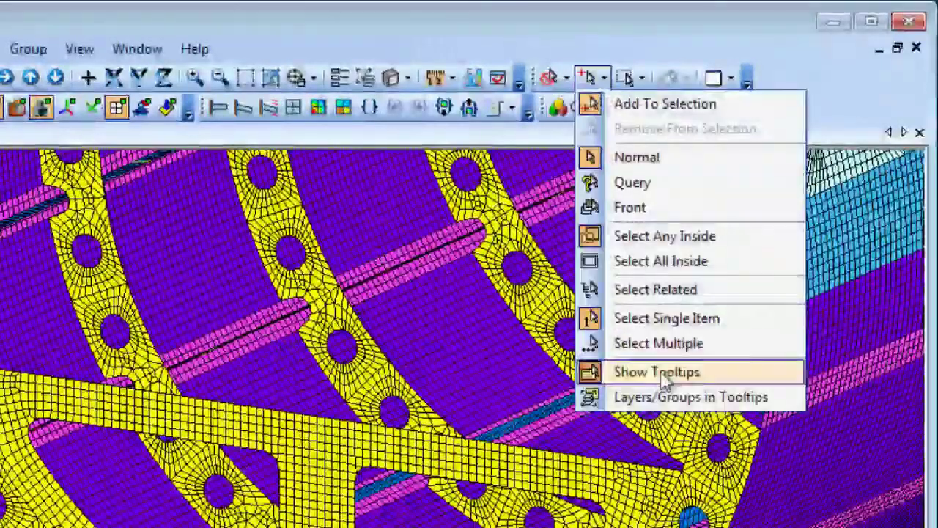
left_click(784, 396)
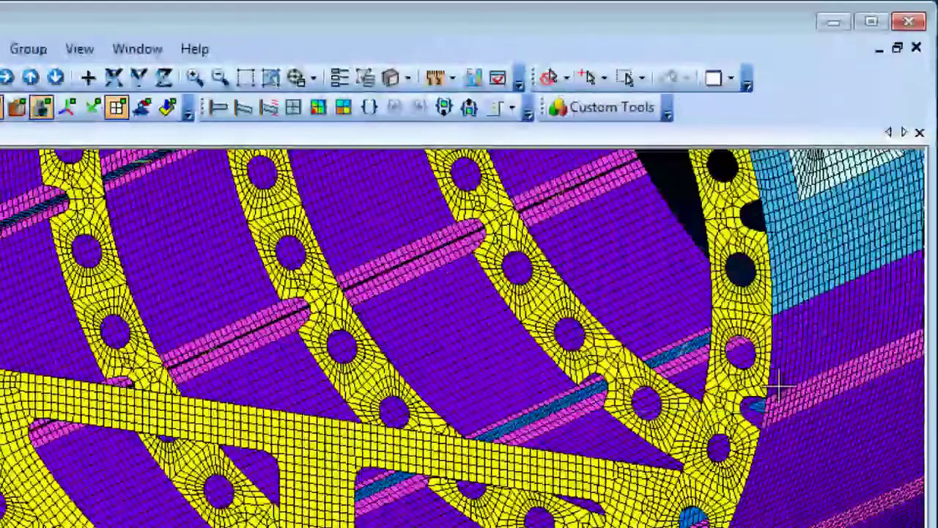
Limit picking to elements so a fuselage element's tooltip shows its details
left_click(556, 77)
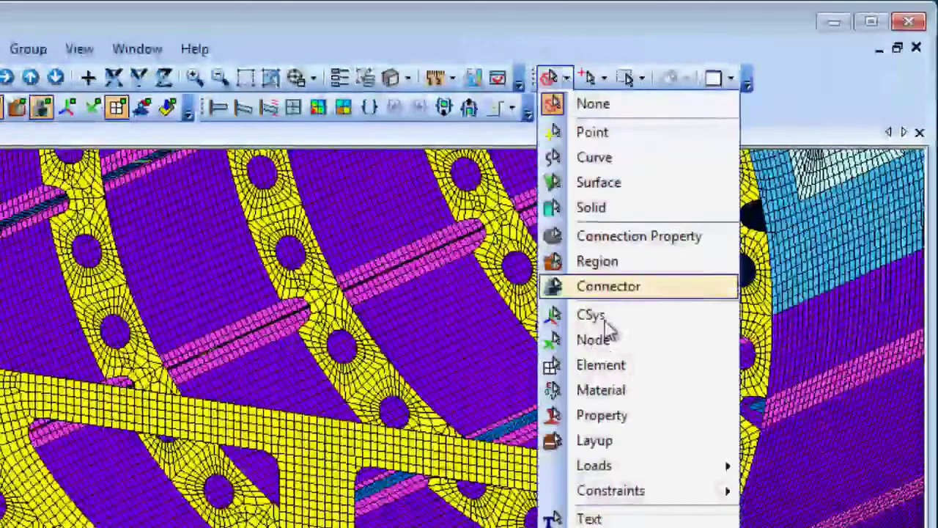
left_click(670, 366)
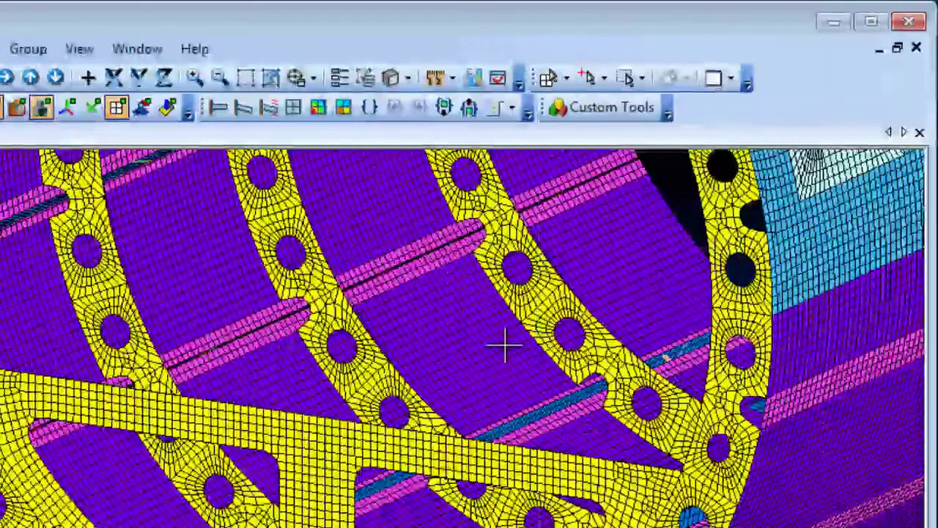
mouse_move(423, 343)
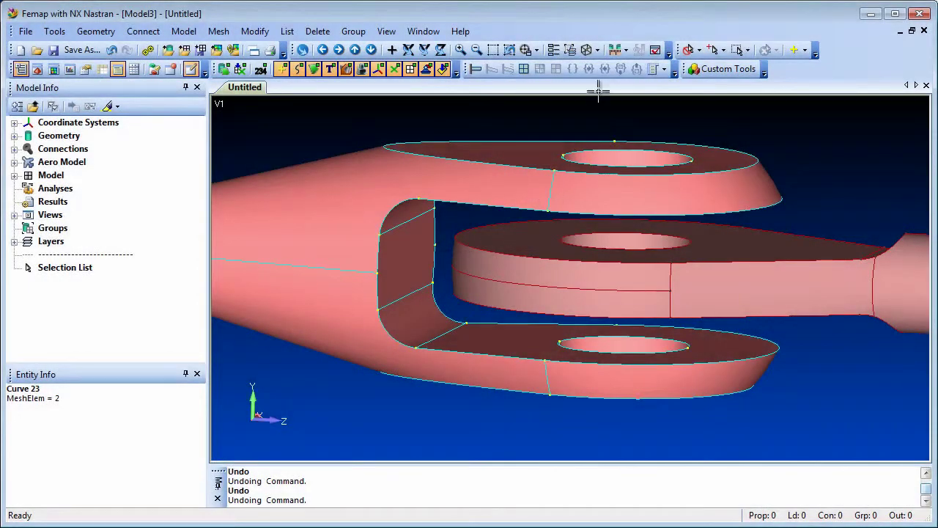
Measure surface-to-surface distance from Surface 40 to Surface 19: minimum 0.1525, maximum 1.56468
left_click(623, 50)
left_click(643, 102)
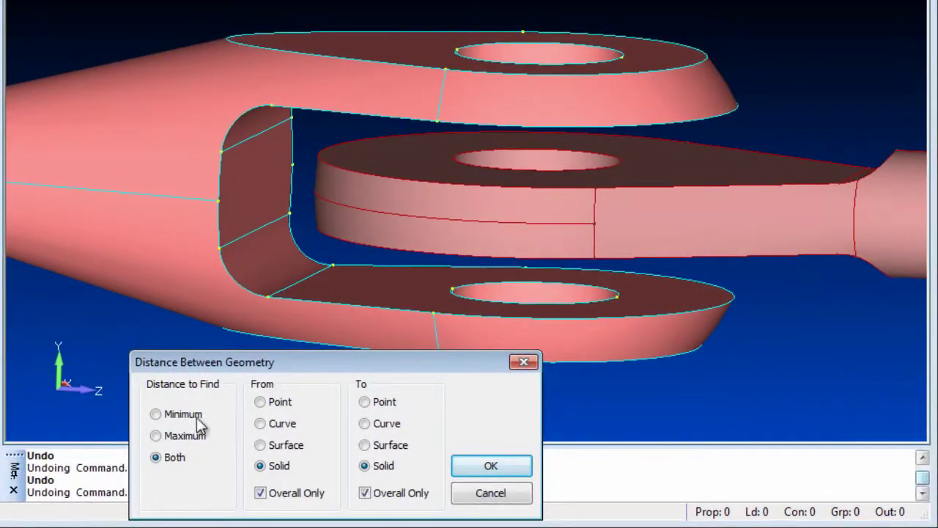
left_click(271, 447)
left_click(374, 447)
left_click(484, 469)
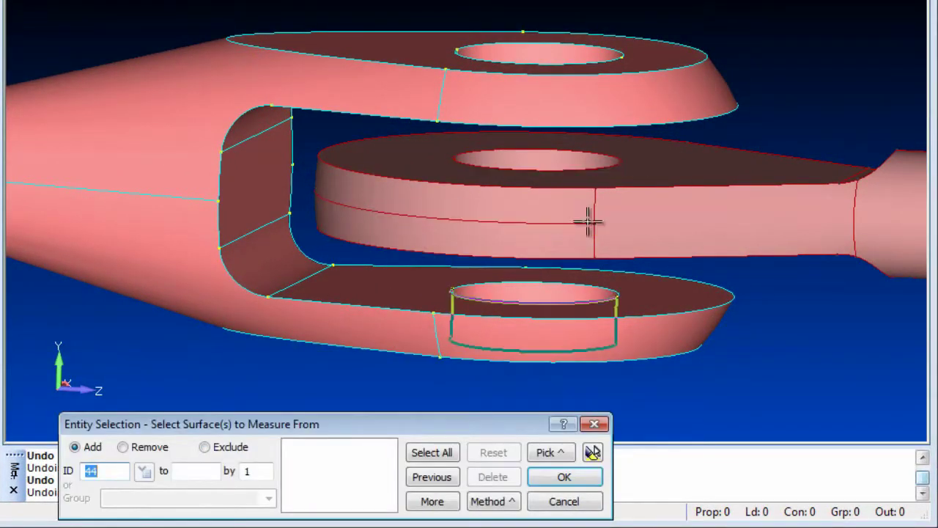
left_click(633, 179)
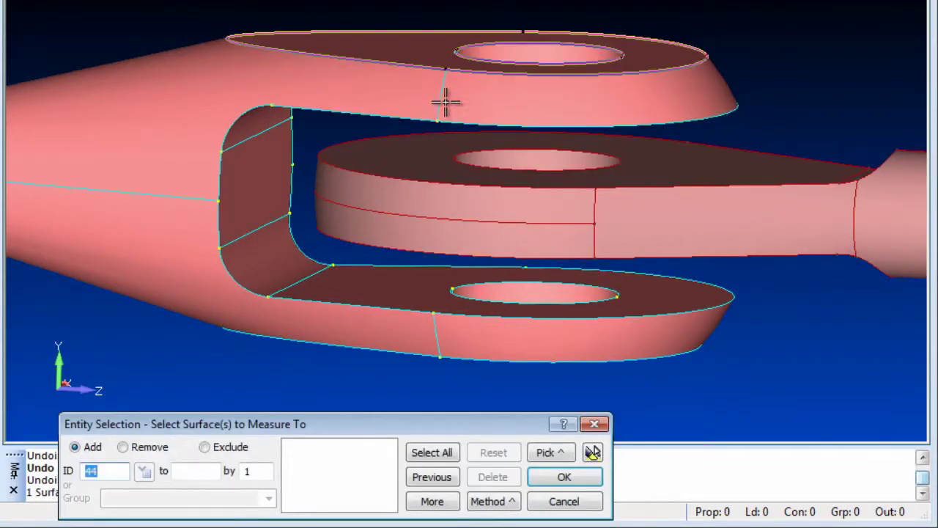
left_click(474, 99)
key("Return")
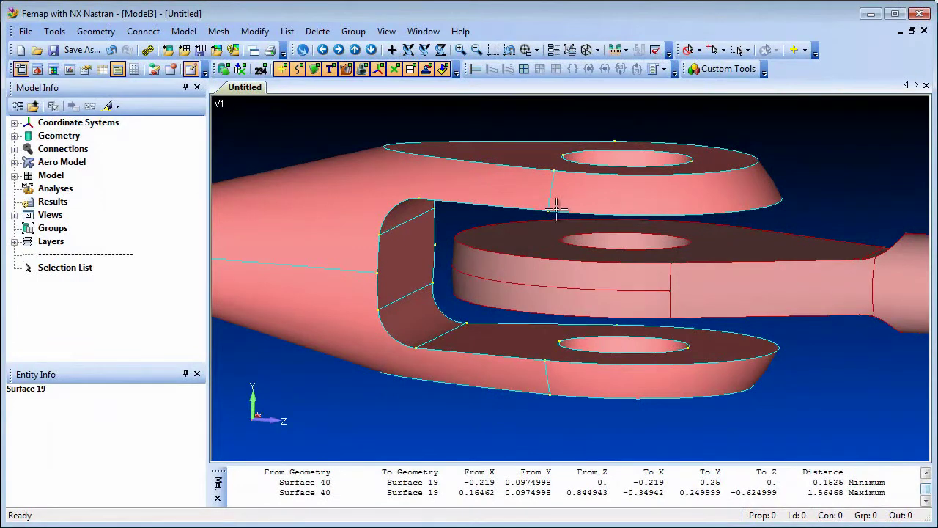
left_click(96, 32)
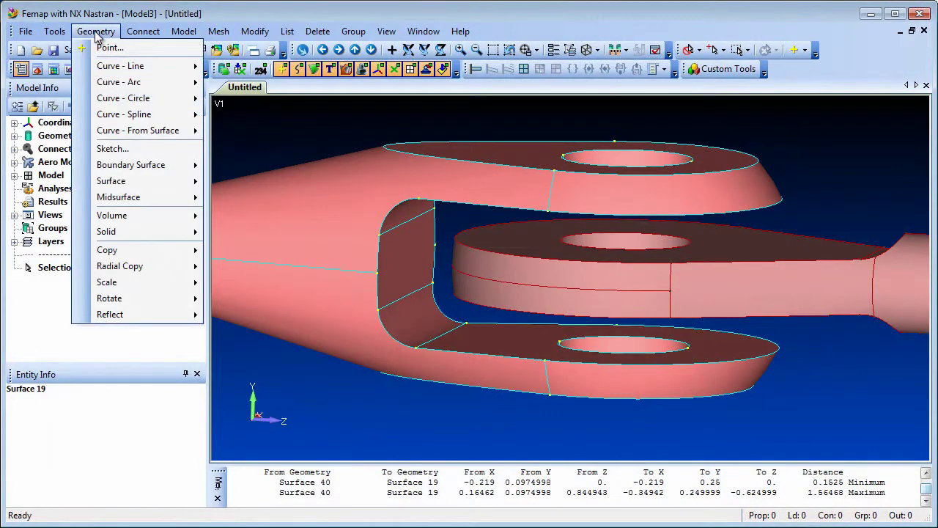
Create a minimum-distance line from the lower fork-arm edge curve to the inner fork surface
mouse_move(132, 66)
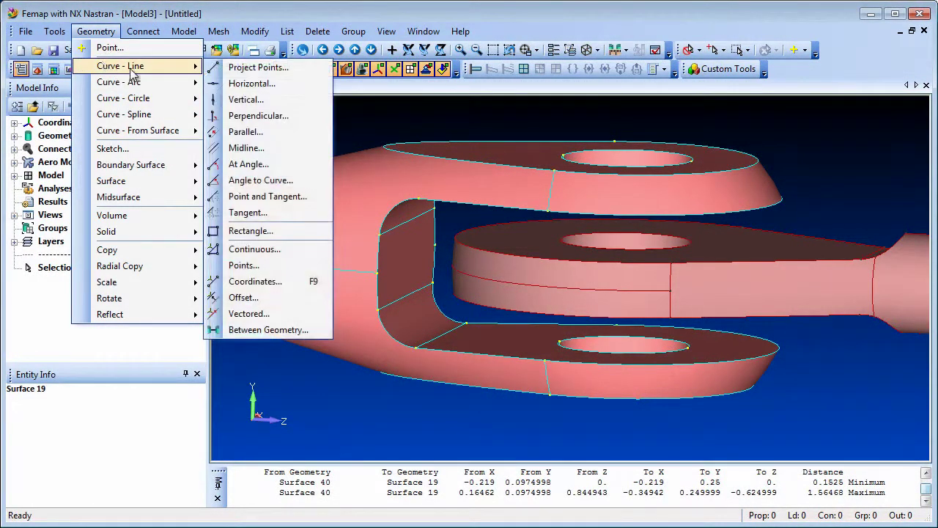
left_click(326, 330)
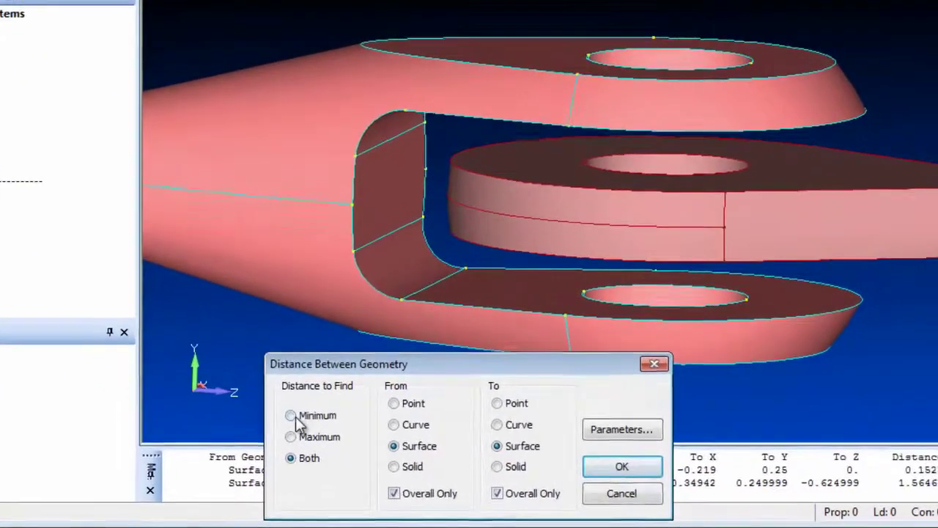
left_click(295, 415)
left_click(412, 425)
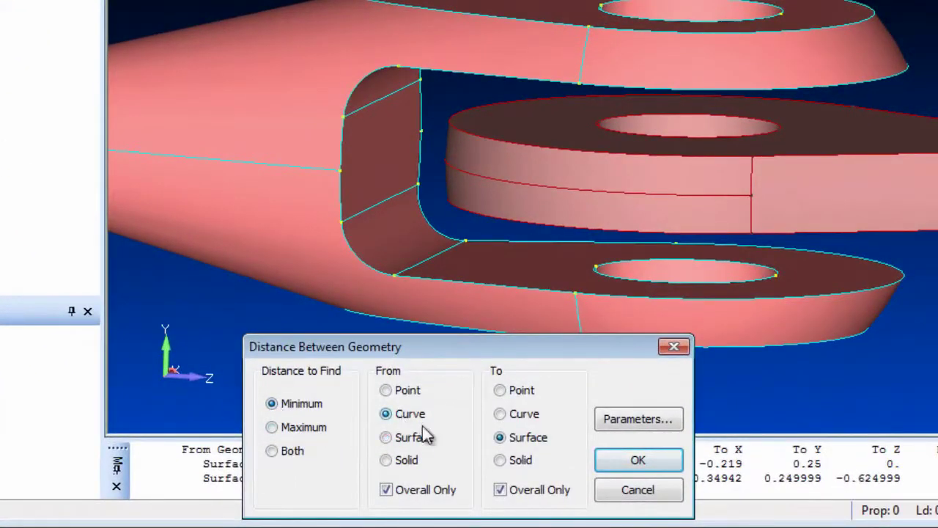
left_click(640, 462)
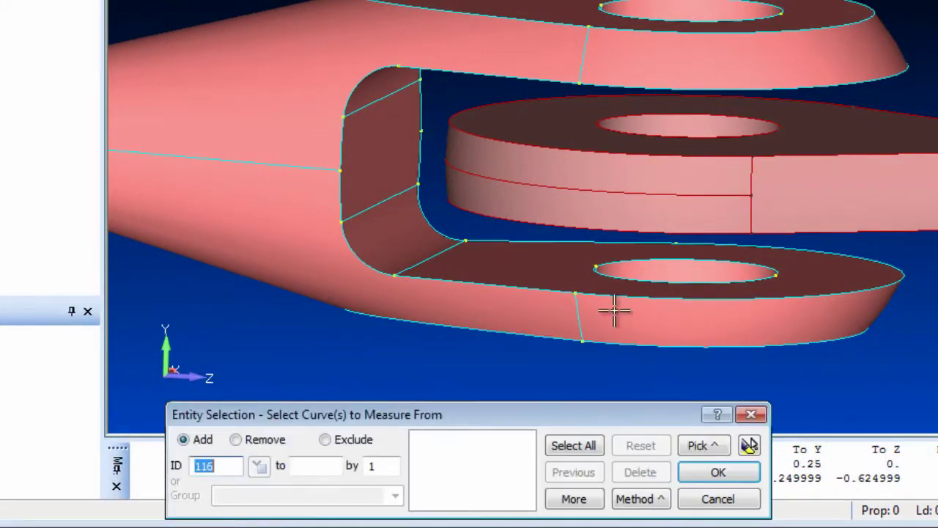
left_click(560, 202)
key("Return")
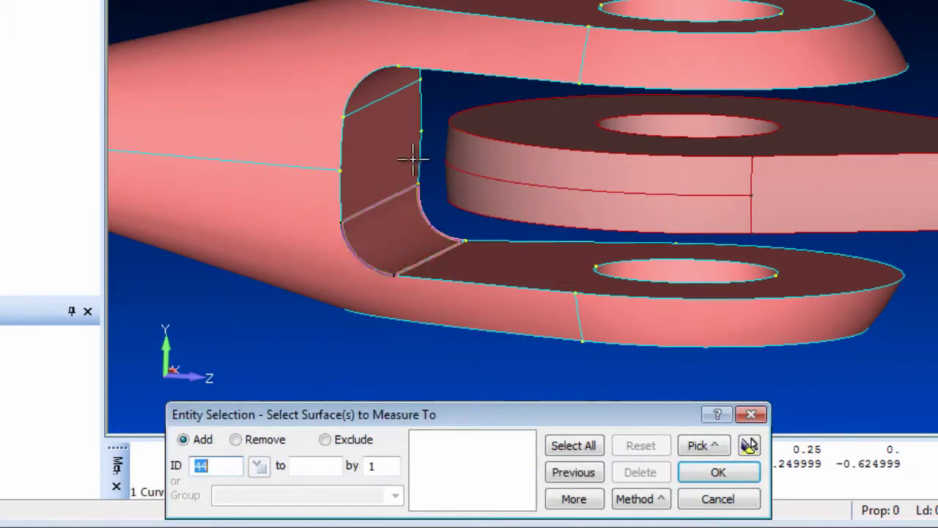
left_click(396, 155)
key("Return")
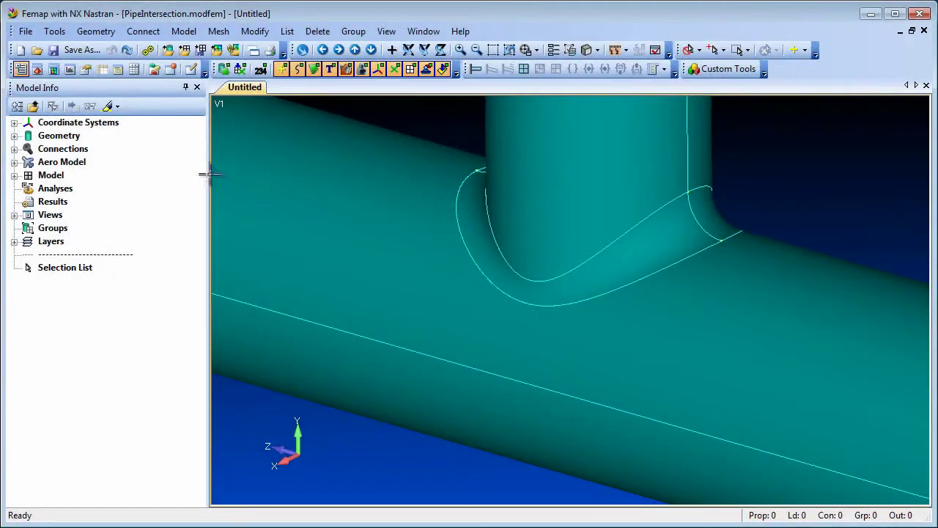
Break the fillet curve against the lower edge with Edge to Edge, Split at Closest
left_click(38, 69)
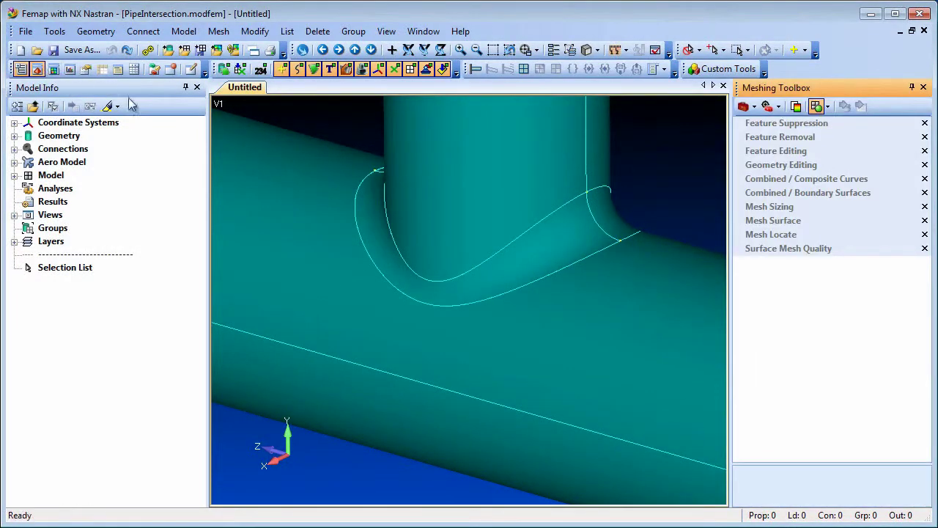
left_click(780, 165)
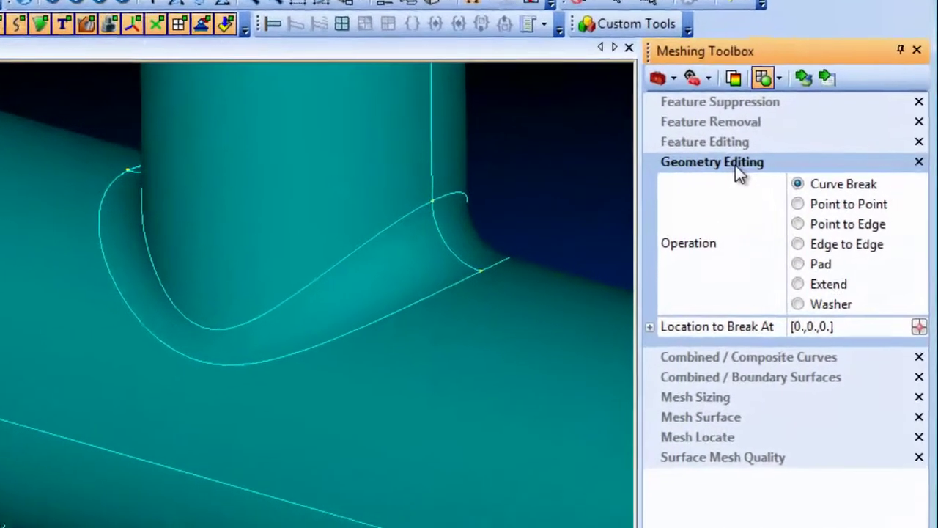
left_click(794, 248)
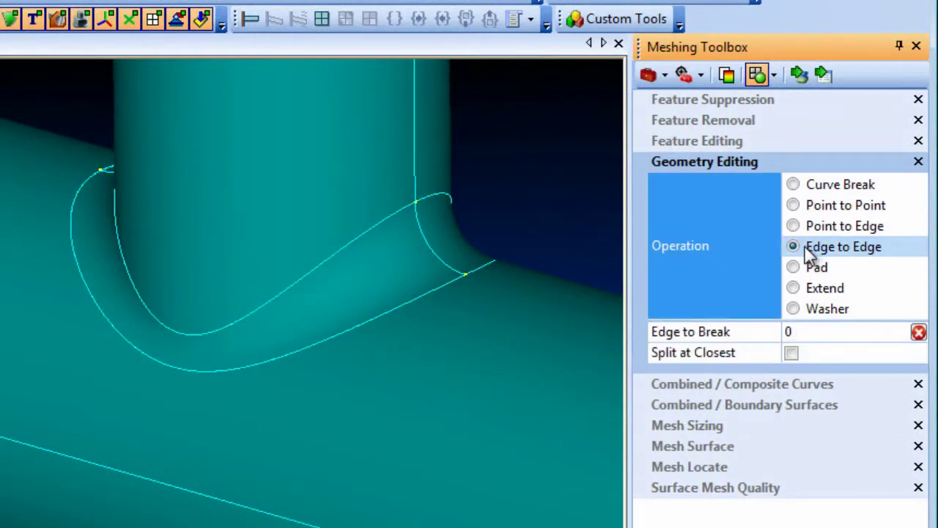
left_click(791, 354)
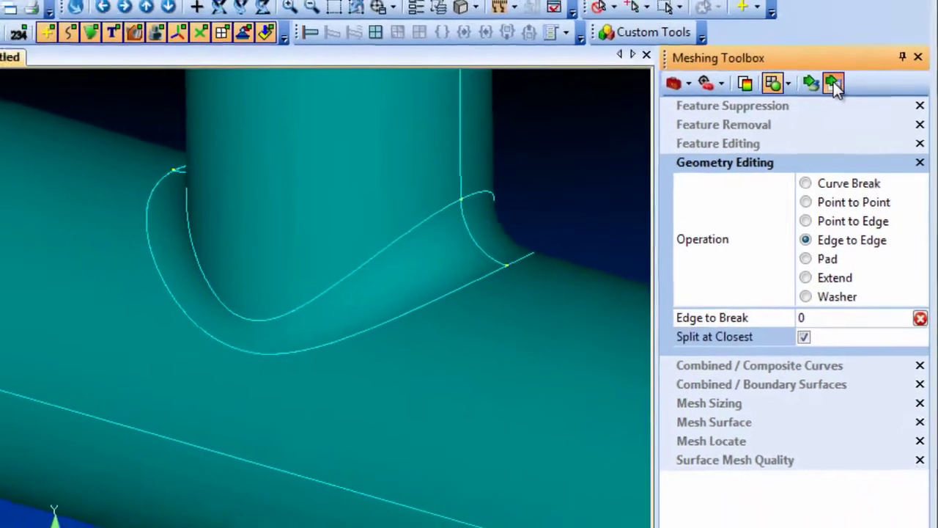
left_click(834, 83)
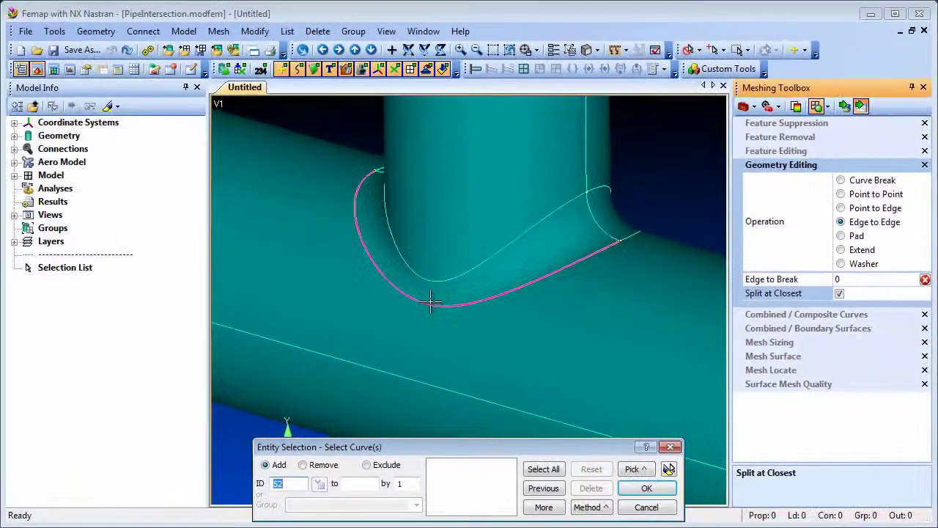
left_click(430, 302)
left_click(417, 377)
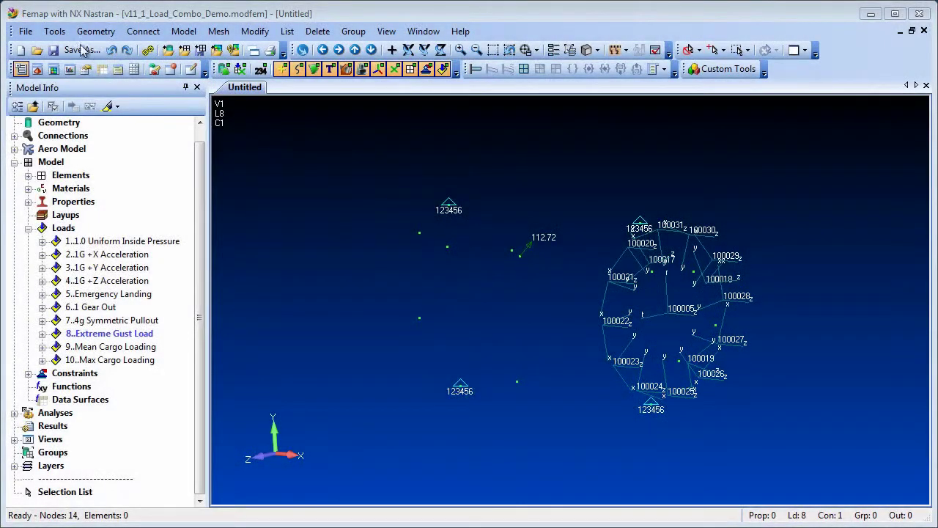
Create a load set combination data surface named 'Combo' covering all ten load sets
left_click(55, 32)
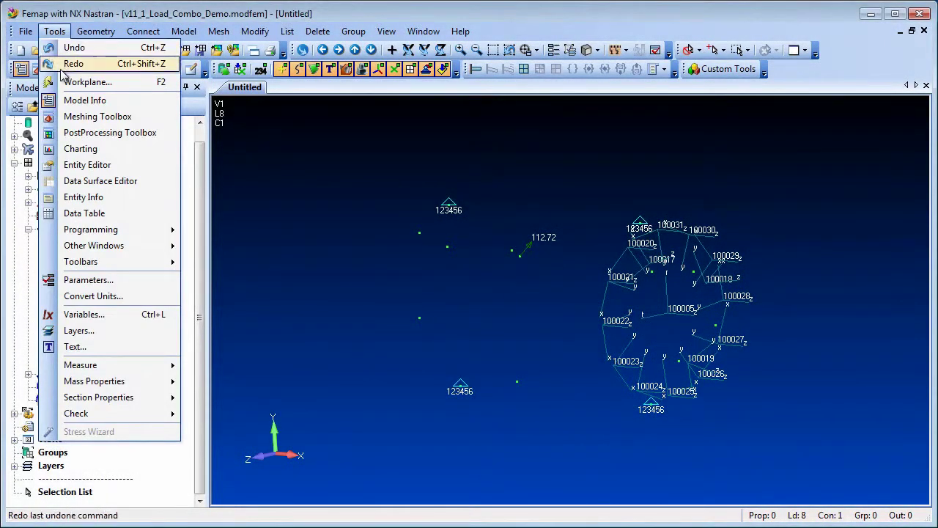
left_click(162, 181)
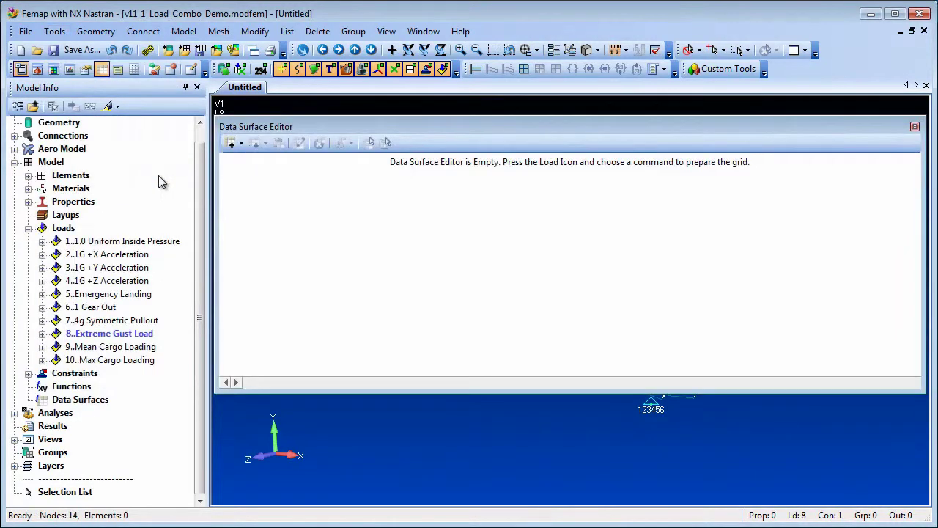
left_click(242, 144)
left_click(356, 274)
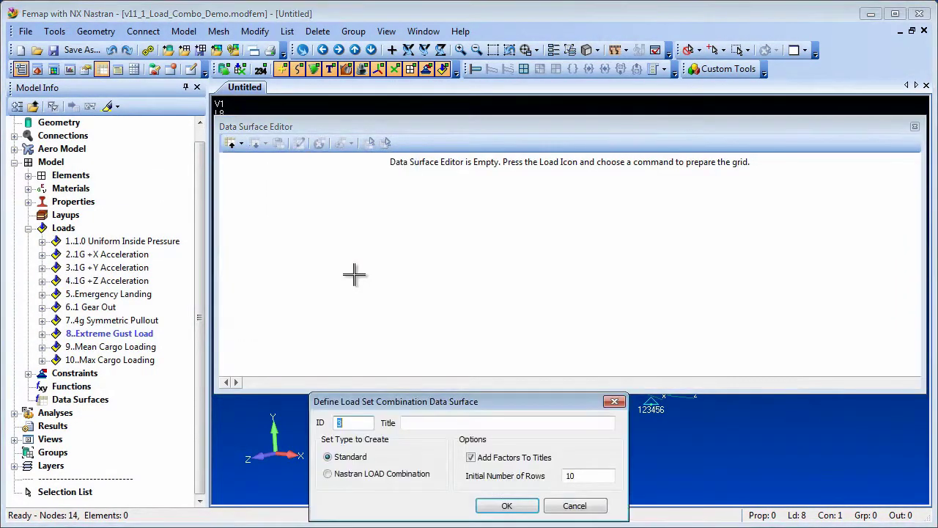
key("Tab")
type("Combo")
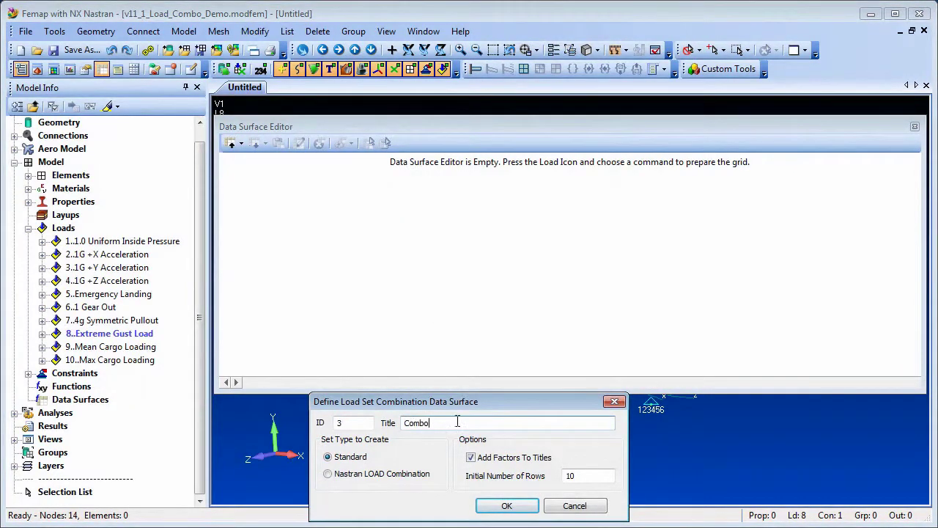
left_click(505, 505)
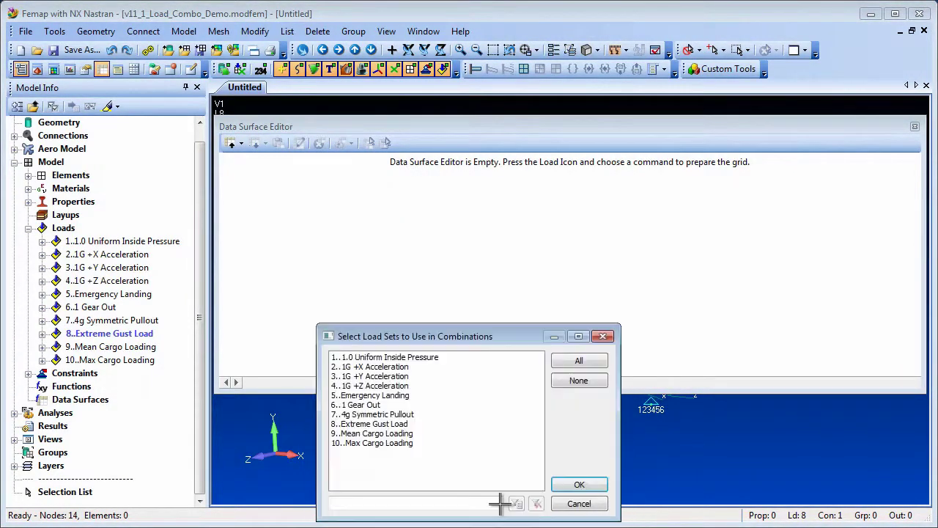
left_click(579, 361)
left_click(579, 486)
Copy the Excel SetID and load factor table for sets 27–32
key("alt+Tab")
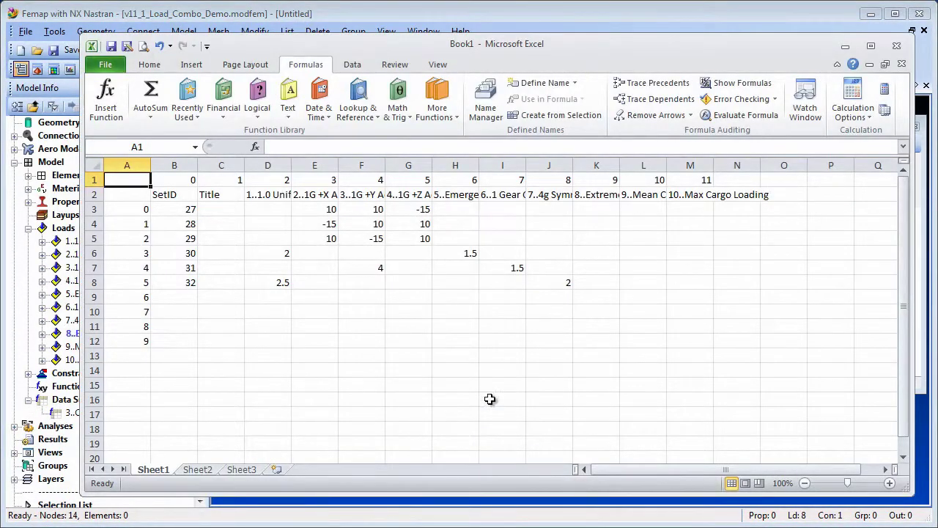
left_click_drag(187, 213, 540, 281)
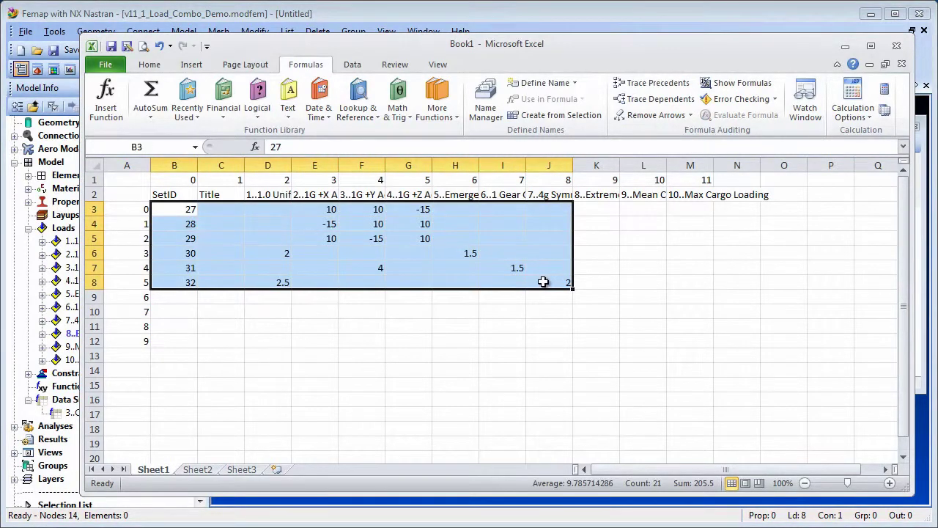
key("ctrl+c")
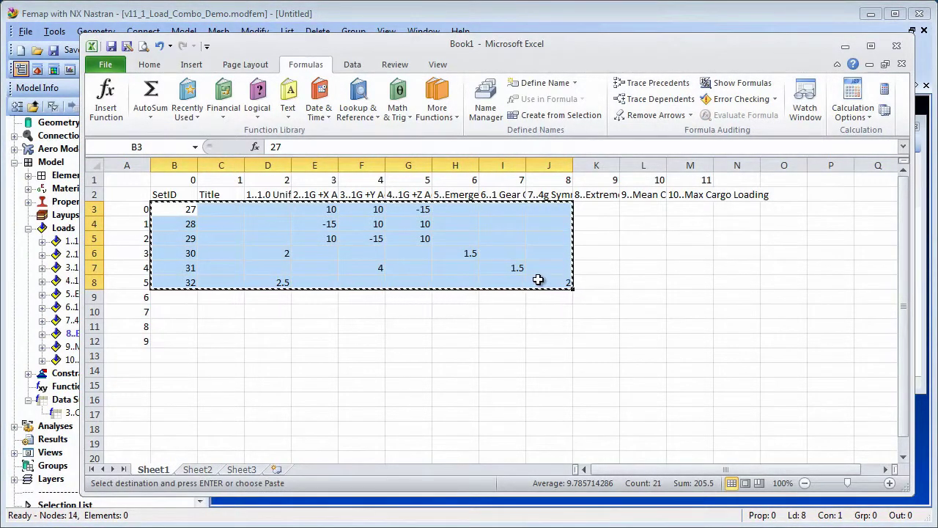
key("alt+Tab")
Paste the Excel combinations, sum SetID 29's forces, and create combined load sets 27–32
right_click(247, 214)
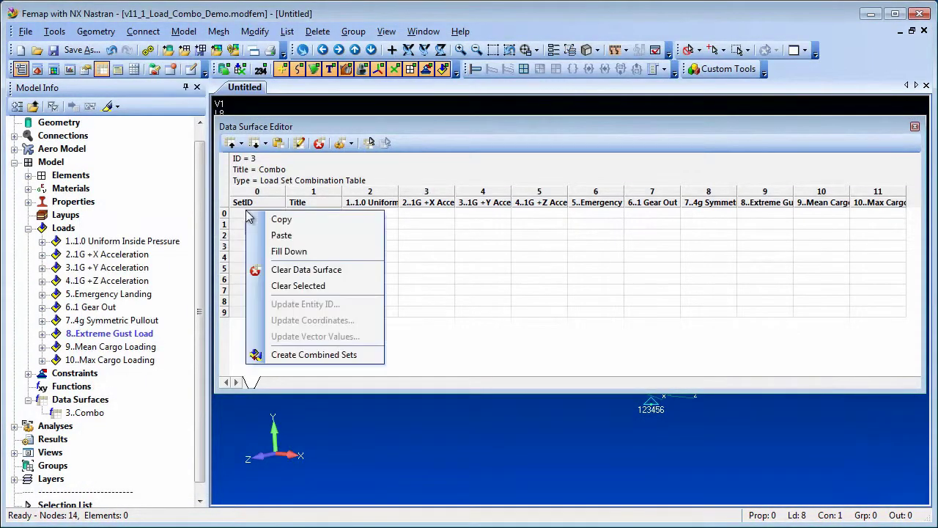
left_click(313, 236)
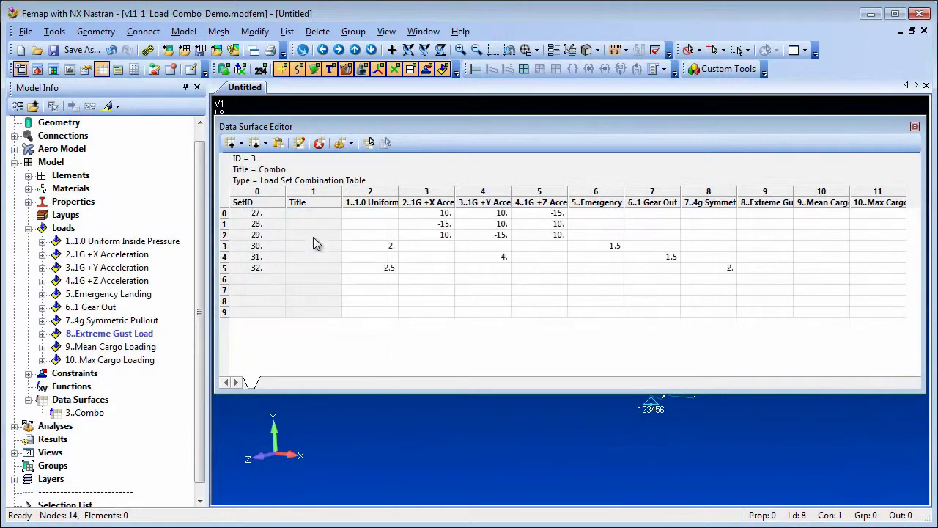
left_click(224, 239)
right_click(224, 240)
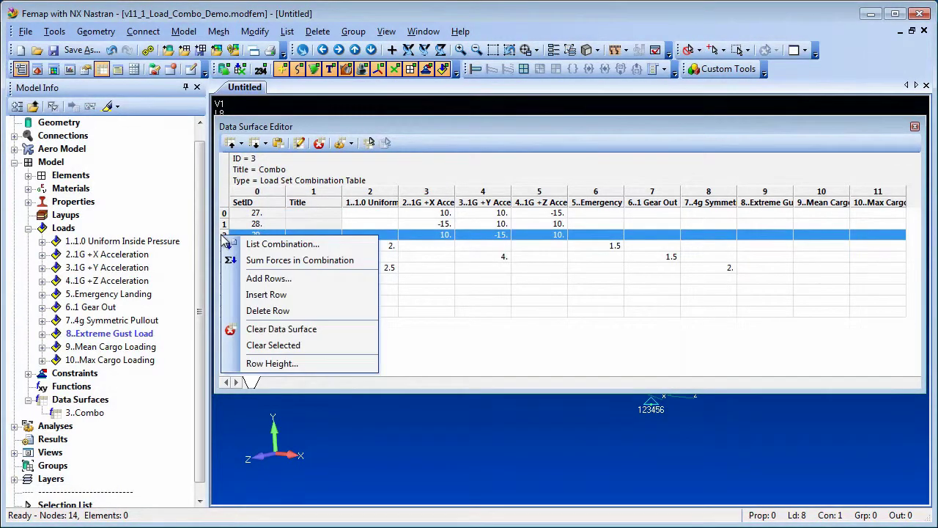
left_click(320, 259)
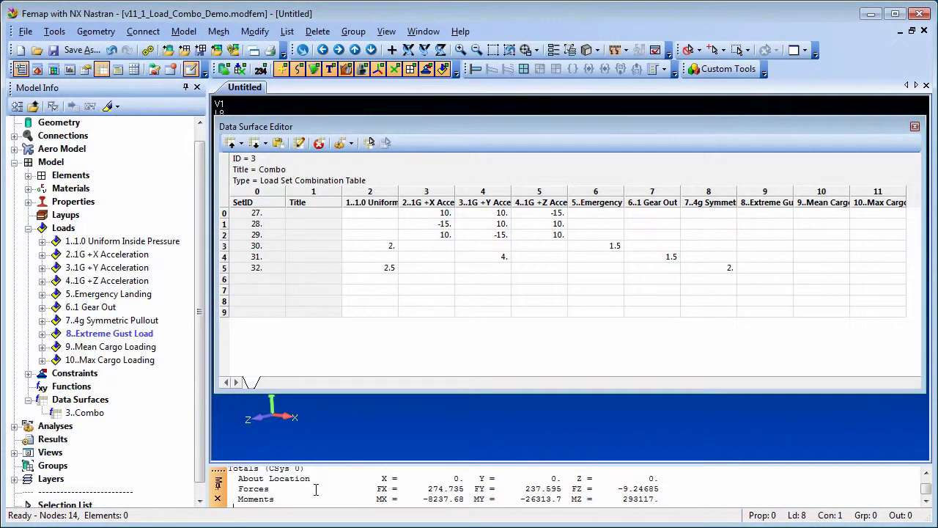
right_click(315, 338)
left_click(378, 476)
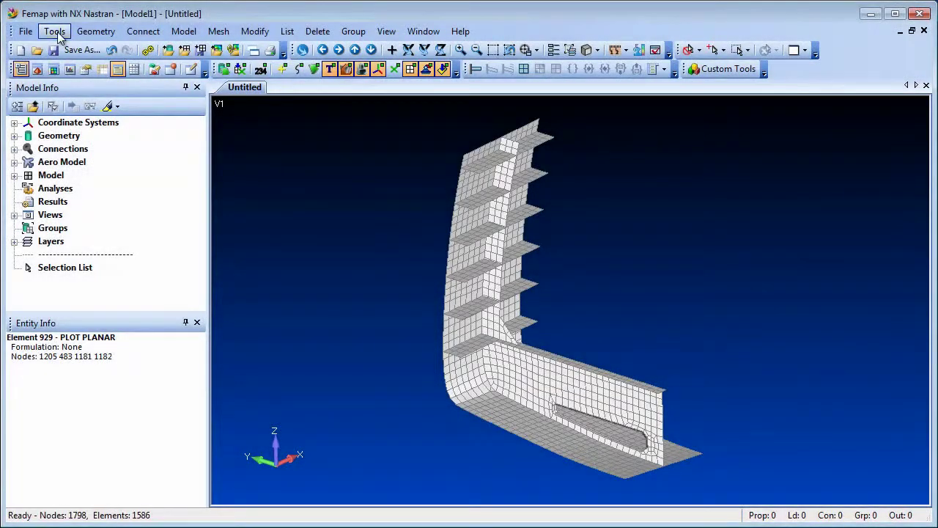
left_click(57, 34)
mouse_move(79, 415)
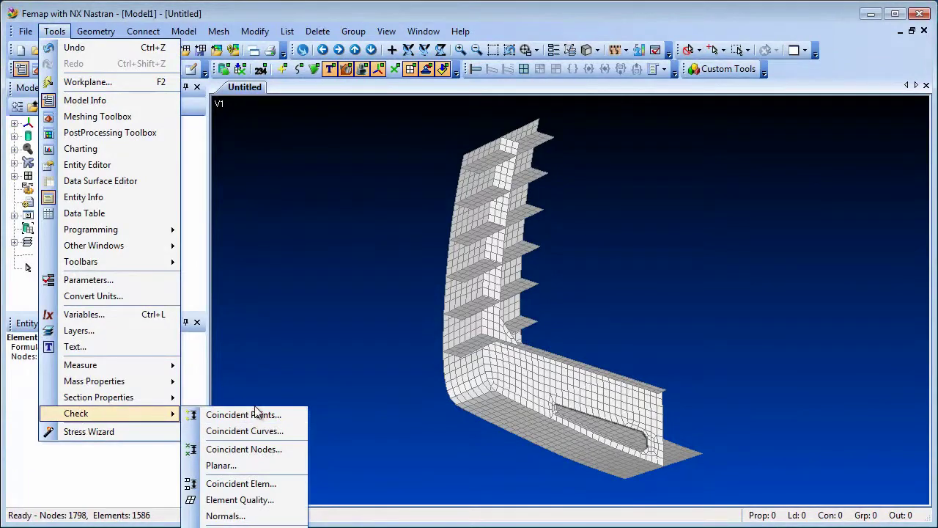
left_click(267, 449)
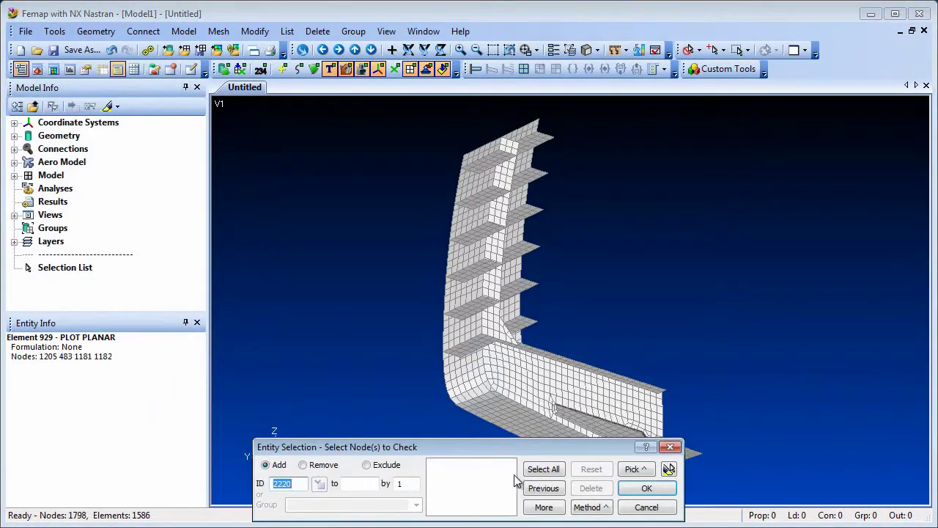
left_click(543, 469)
left_click(639, 487)
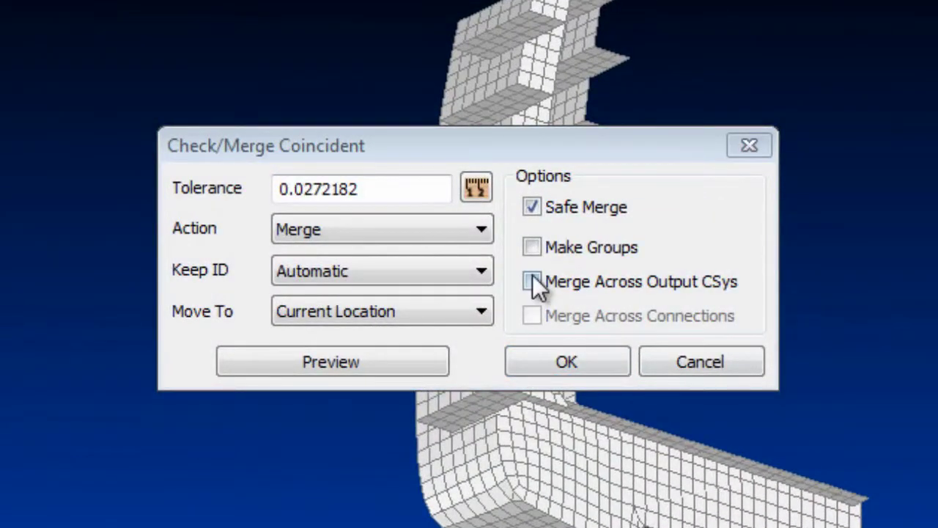
left_click(532, 279)
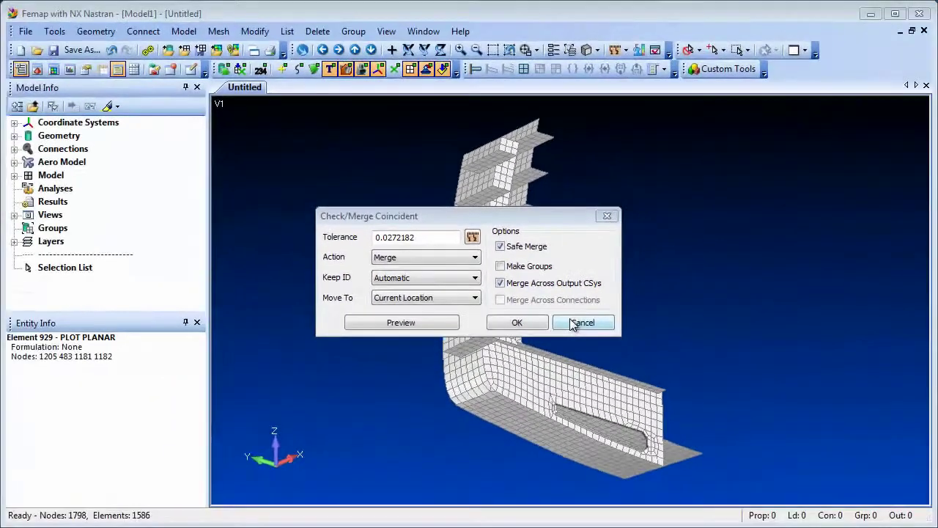
left_click(682, 362)
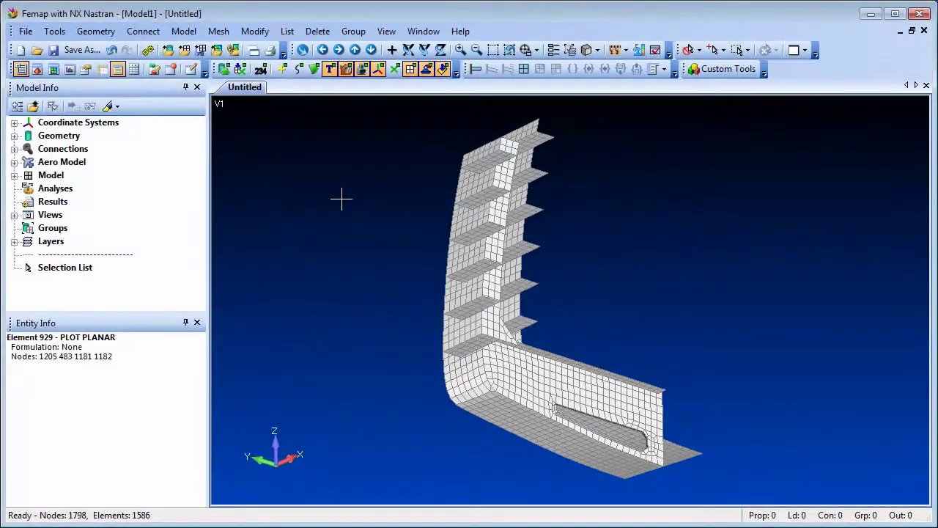
left_click(54, 31)
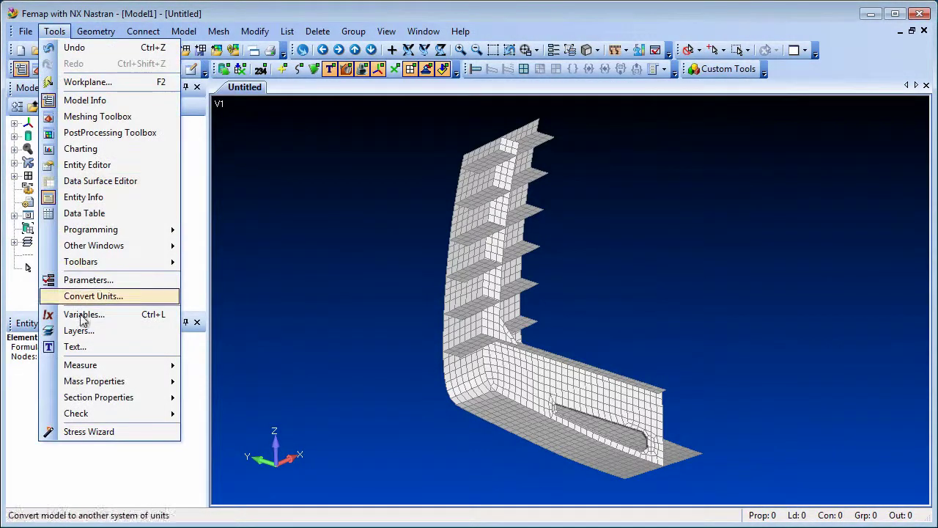
mouse_move(91, 414)
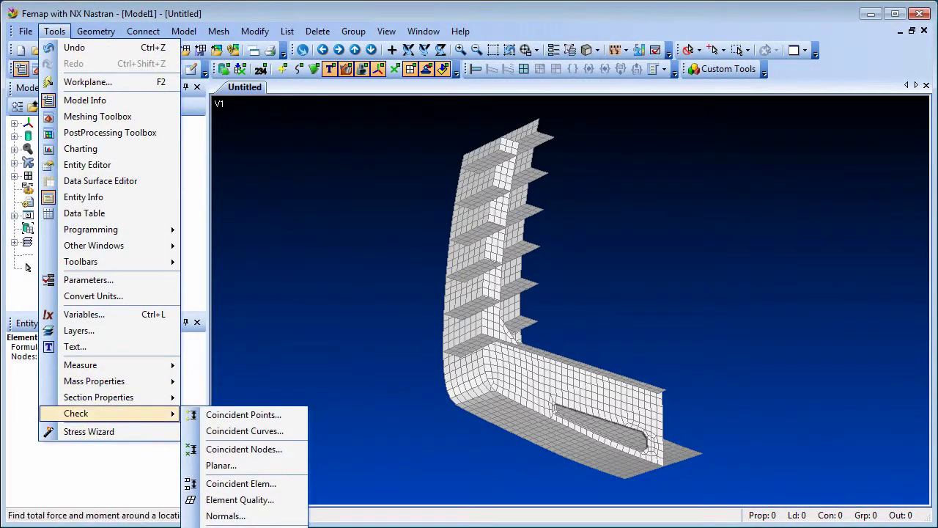
key("Return")
left_click(618, 494)
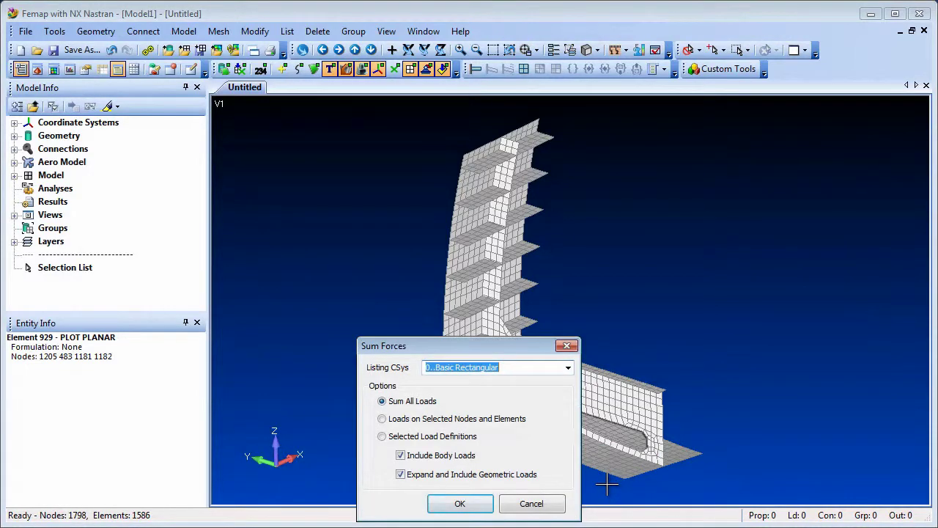
left_click_drag(531, 351, 585, 215)
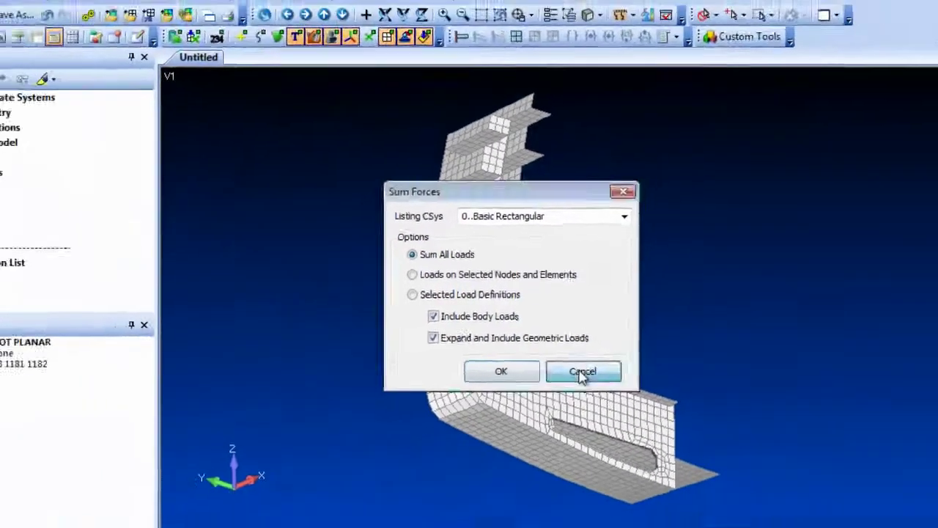
left_click(586, 413)
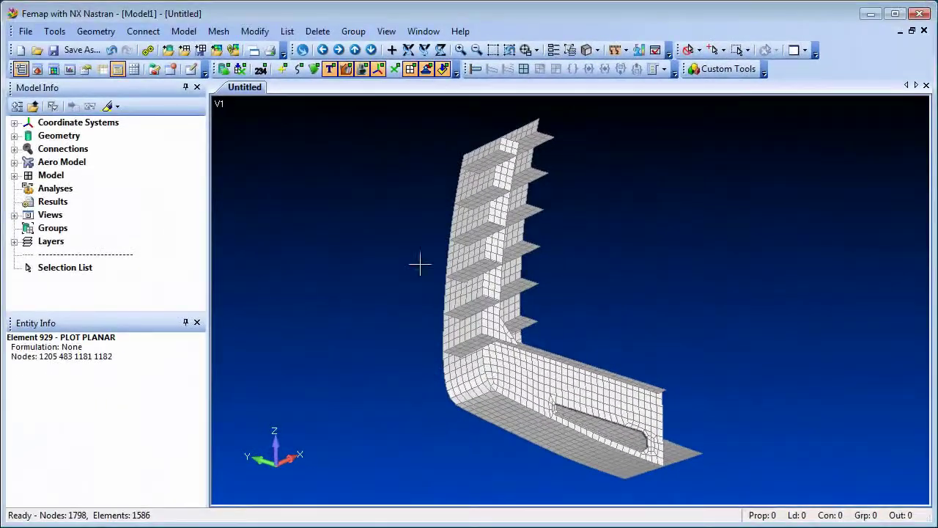
left_click(54, 31)
Open Check Element Quality for all 1586 elements, showing default limits like Aspect Ratio 10
mouse_move(101, 418)
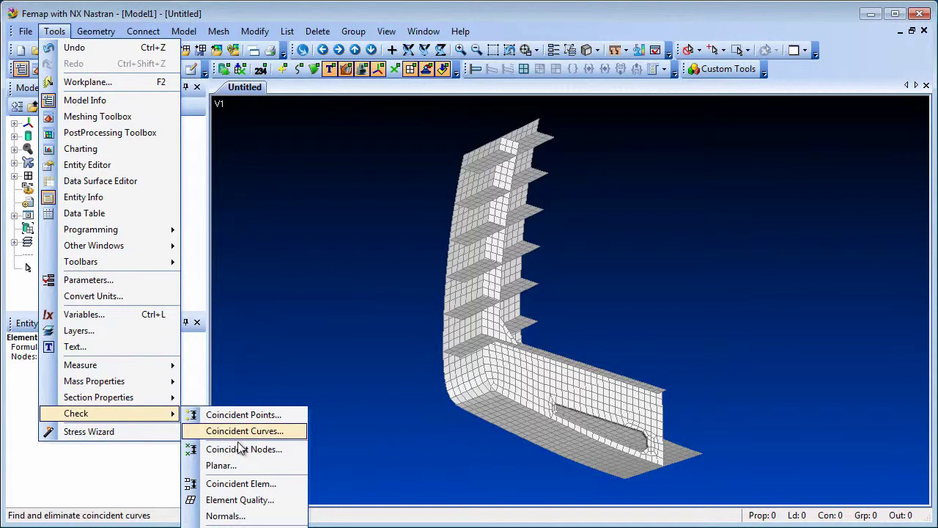
left_click(255, 499)
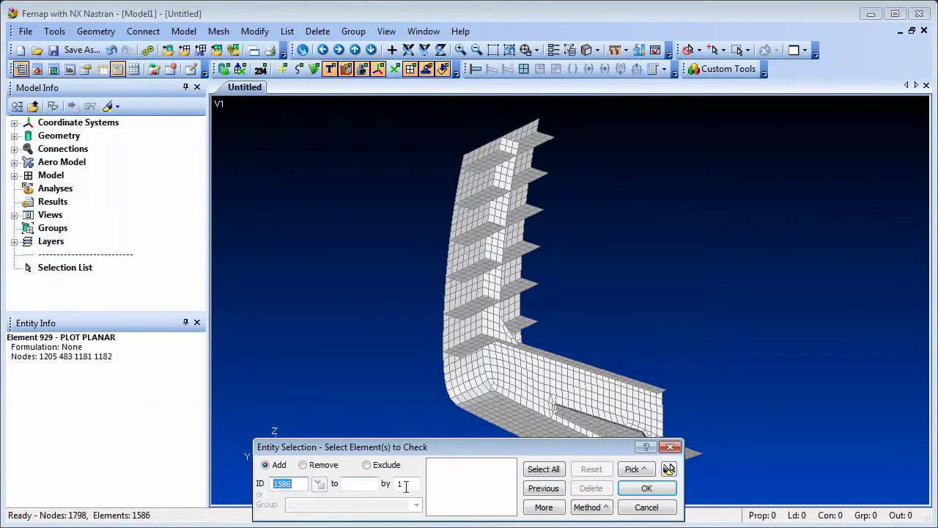
left_click(540, 473)
left_click(632, 490)
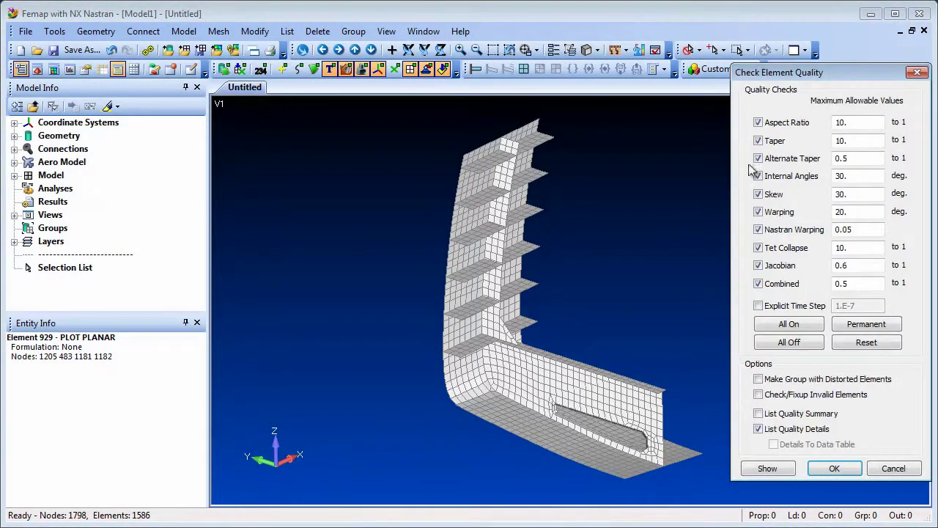
left_click_drag(827, 74, 606, 95)
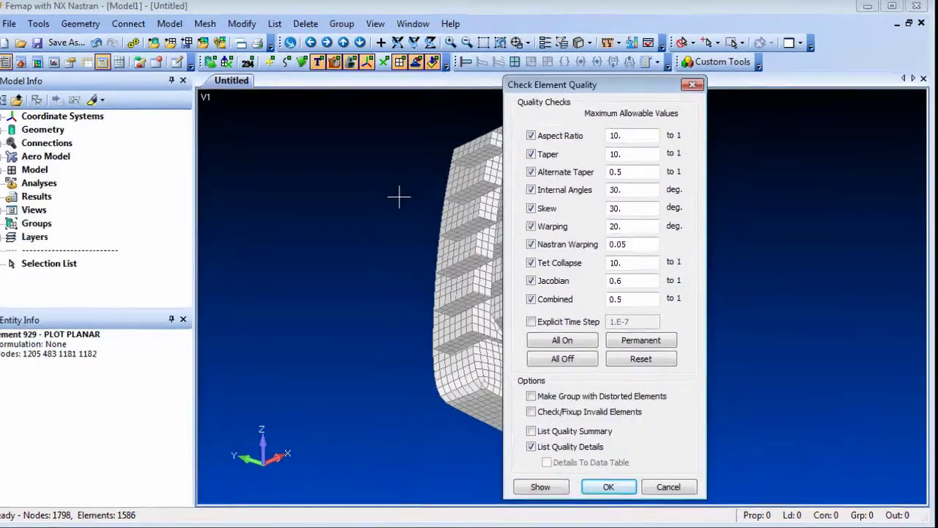